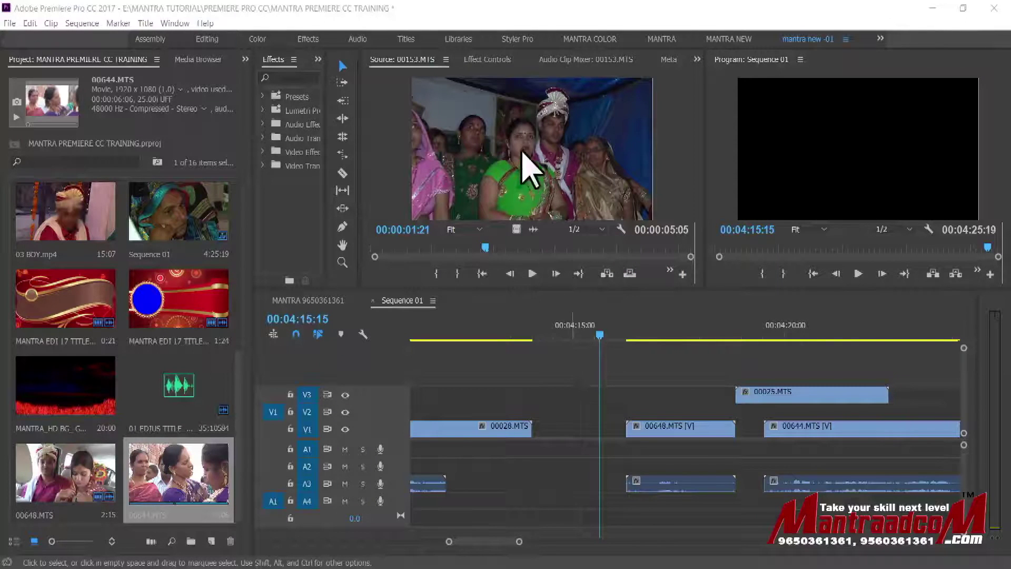
Mark In at 1:21 and Out at 2:24 on source clip 00153.
click(466, 251)
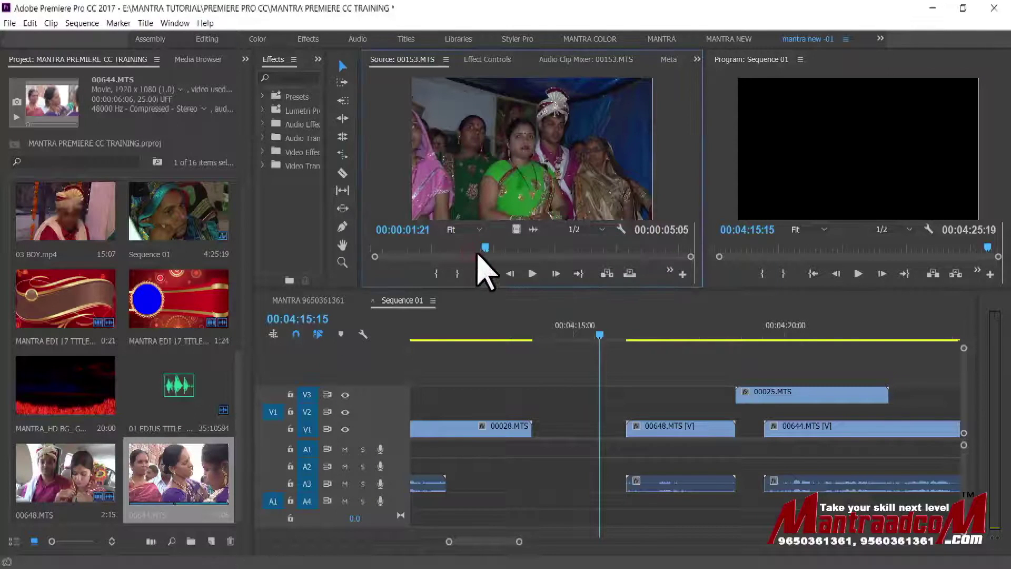
key(i)
click(553, 248)
key(o)
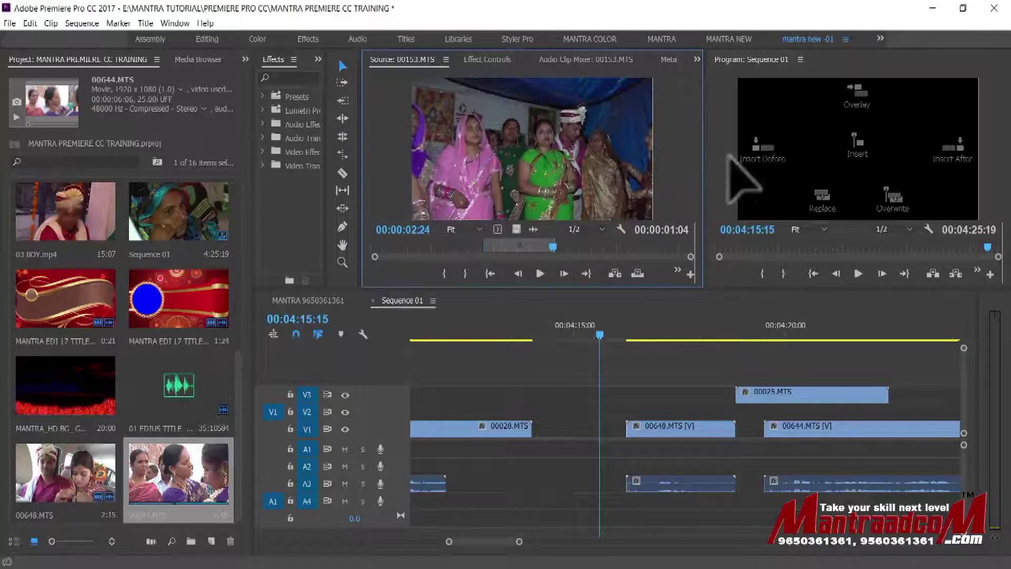
Drop the marked 00153 section onto V2 of Sequence 01 at 04:15:15.
mouse_move(520, 157)
mouse_down()
mouse_move(623, 171)
mouse_move(605, 150)
mouse_move(803, 112)
mouse_move(922, 158)
mouse_move(881, 135)
mouse_move(855, 98)
mouse_move(850, 132)
mouse_move(815, 185)
mouse_move(883, 190)
mouse_up()
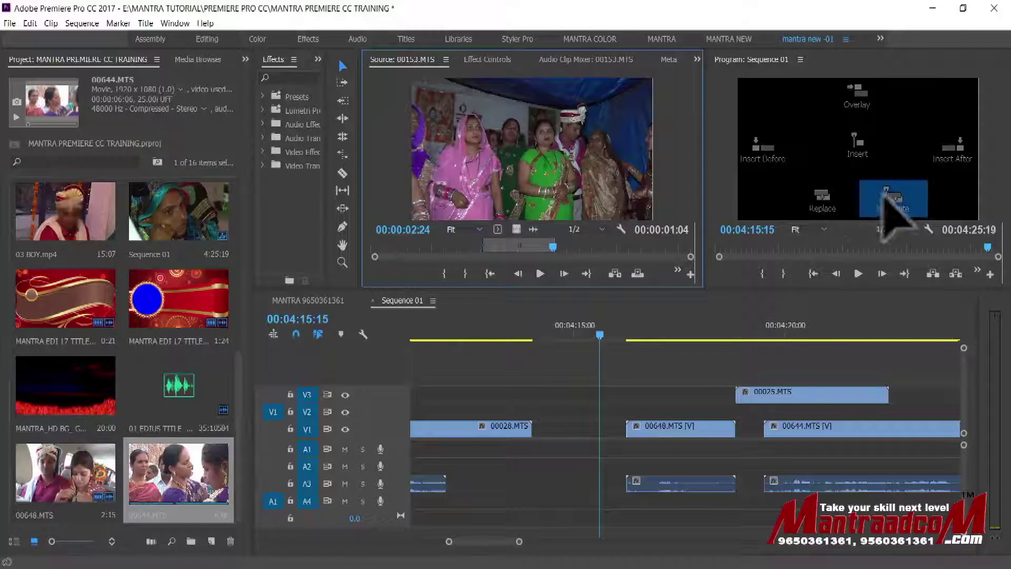
mouse_move(914, 224)
mouse_down()
mouse_move(958, 195)
mouse_move(851, 192)
mouse_move(759, 154)
mouse_up()
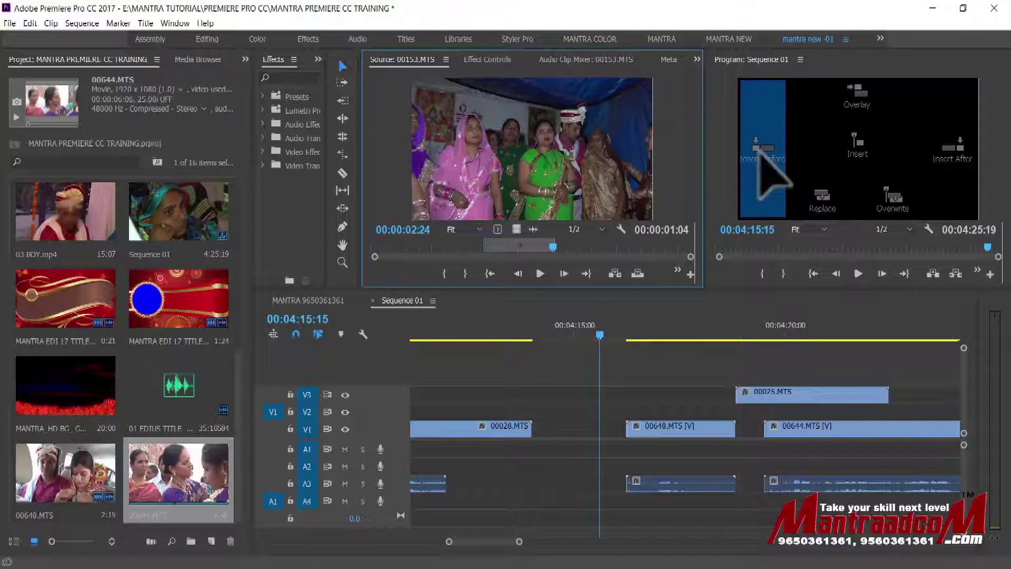
mouse_move(758, 157)
mouse_down()
mouse_move(757, 141)
mouse_move(856, 106)
mouse_up()
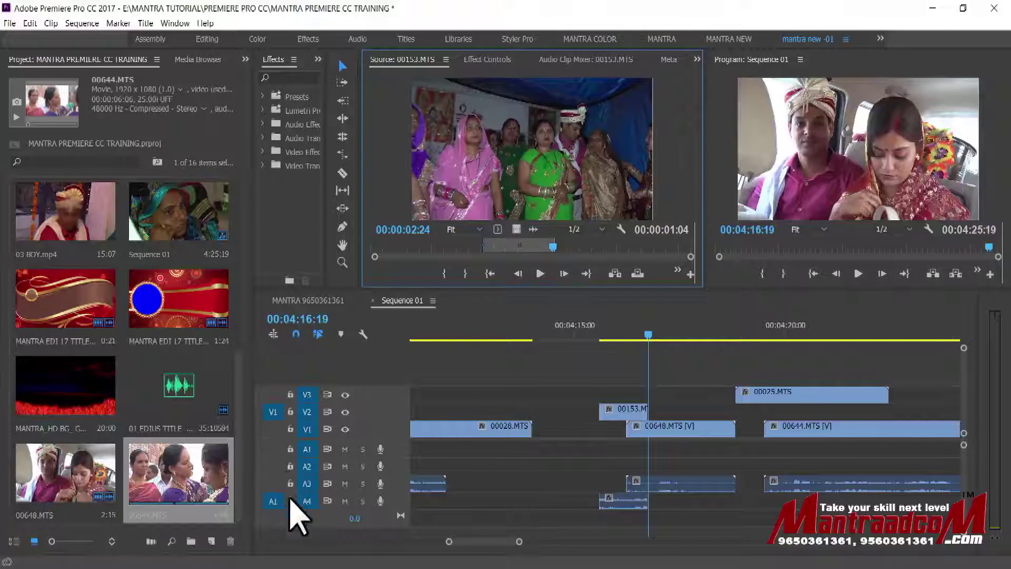
Patch source audio to A4 and overwrite a second 00153 copy onto V2 at the playhead.
click(273, 500)
mouse_move(611, 126)
mouse_down()
mouse_move(851, 118)
mouse_move(869, 100)
mouse_up()
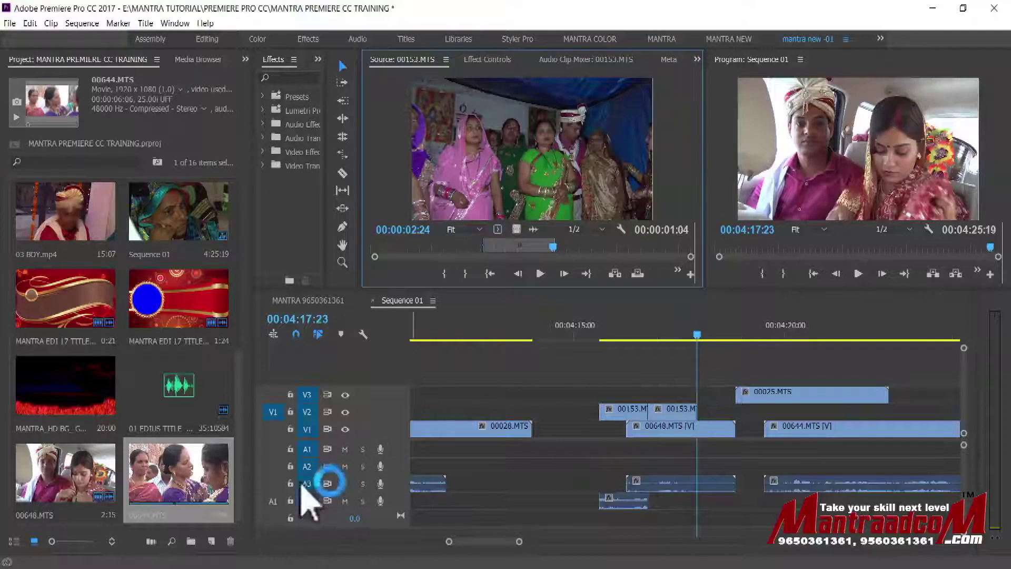
click(272, 500)
click(273, 501)
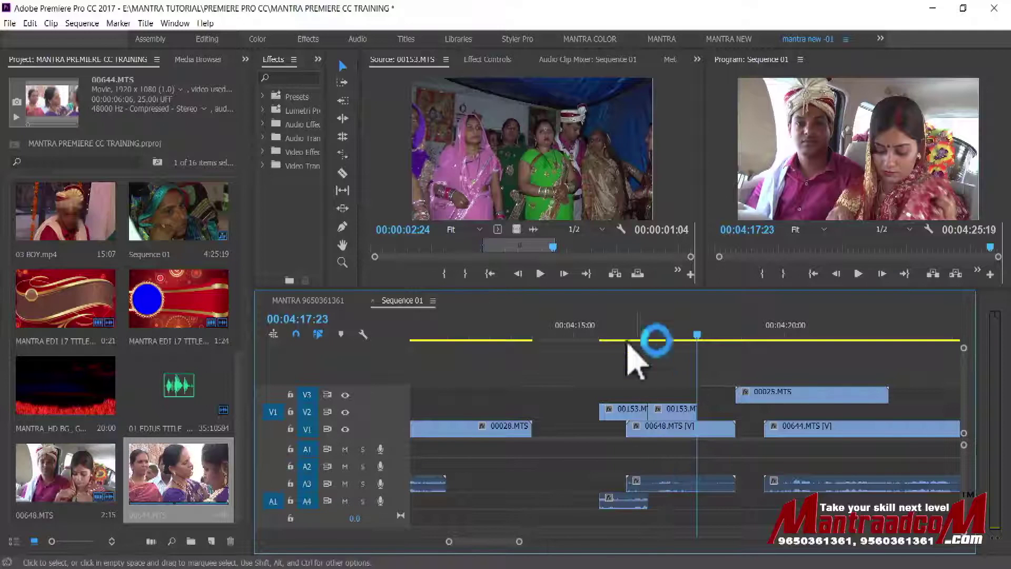
Insert a third 00153 copy, park the playhead at 04:21:11, and select the red title graphic.
mouse_move(526, 143)
mouse_down()
mouse_move(769, 132)
mouse_move(854, 150)
mouse_up()
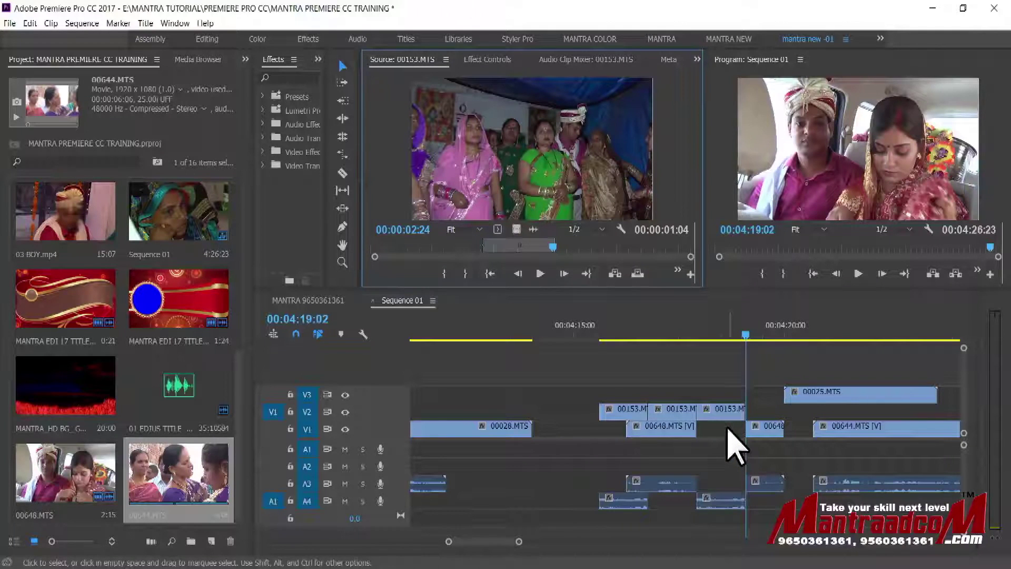
drag(670, 136, 832, 196)
click(845, 335)
drag(852, 416, 311, 293)
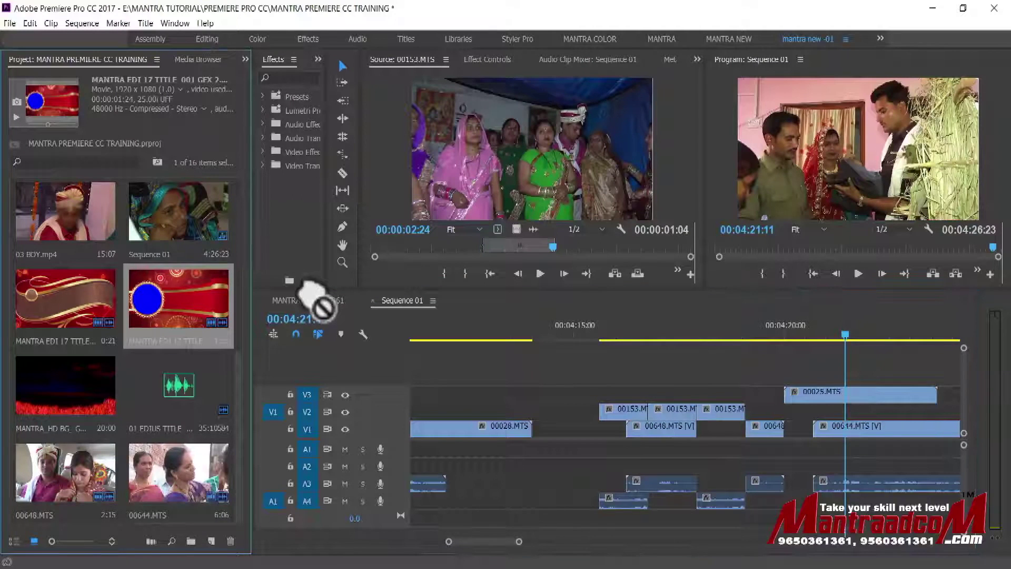
With the playhead at 04:16:00, replace the V2 clip with the red title graphic.
drag(311, 292, 293, 293)
click(616, 336)
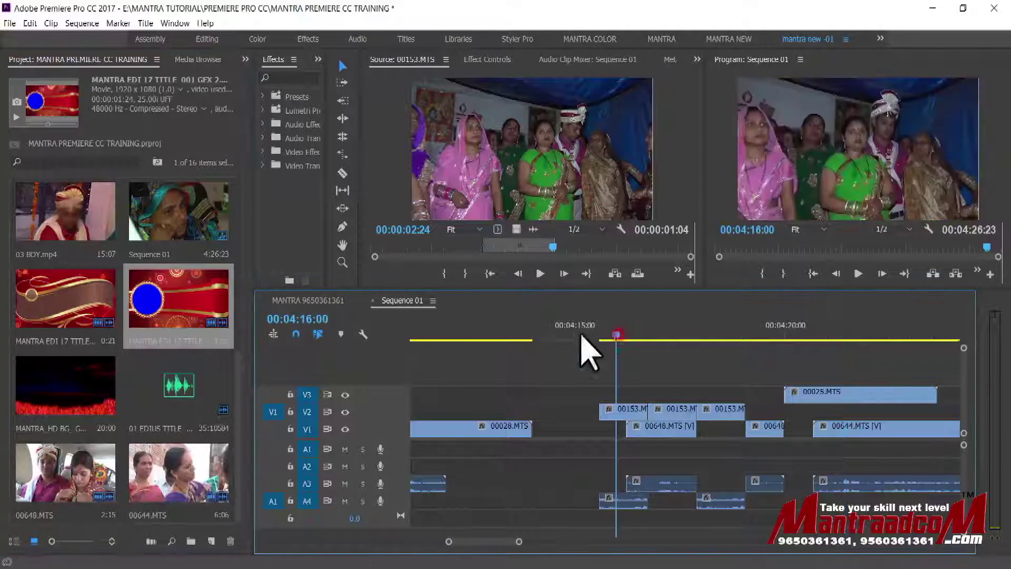
mouse_move(195, 288)
mouse_down()
mouse_move(914, 202)
mouse_move(817, 215)
mouse_move(834, 214)
mouse_up()
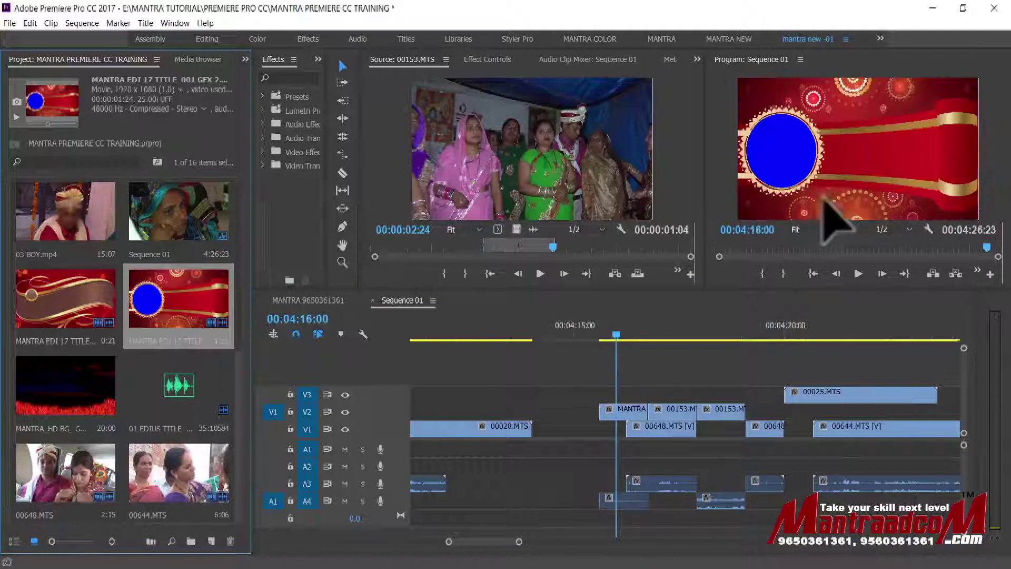
click(610, 338)
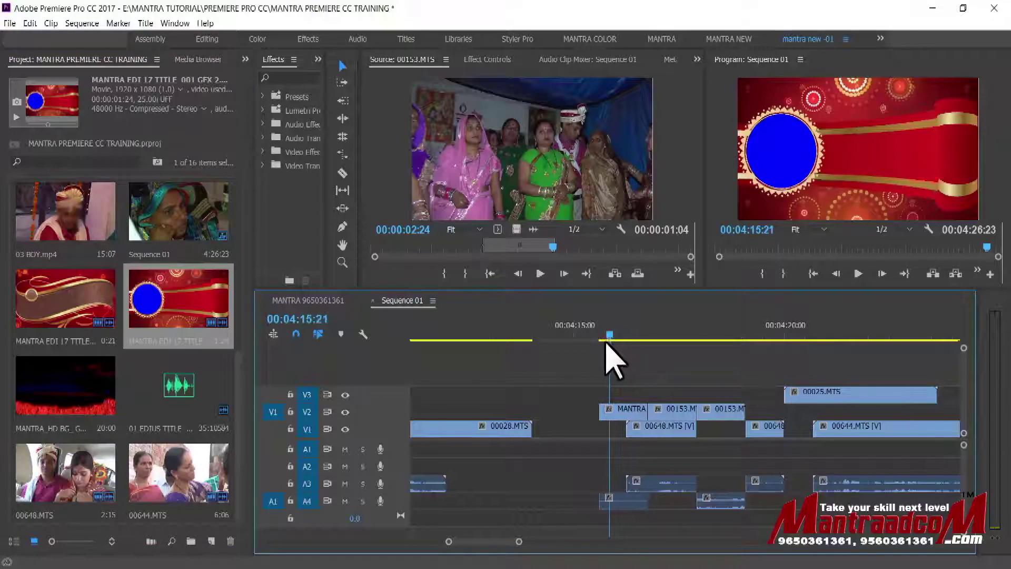
drag(608, 340, 616, 348)
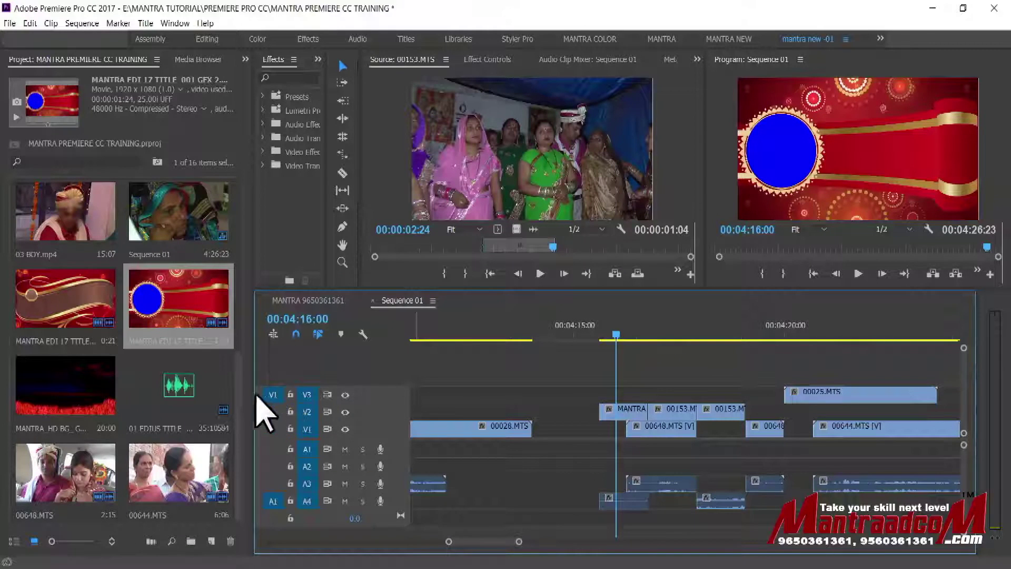
Replace the V3 clip near 04:20 with the red title graphic and scrub to check it.
mouse_move(199, 284)
mouse_down()
mouse_move(533, 267)
mouse_move(813, 211)
mouse_move(824, 226)
mouse_up()
drag(618, 334, 800, 337)
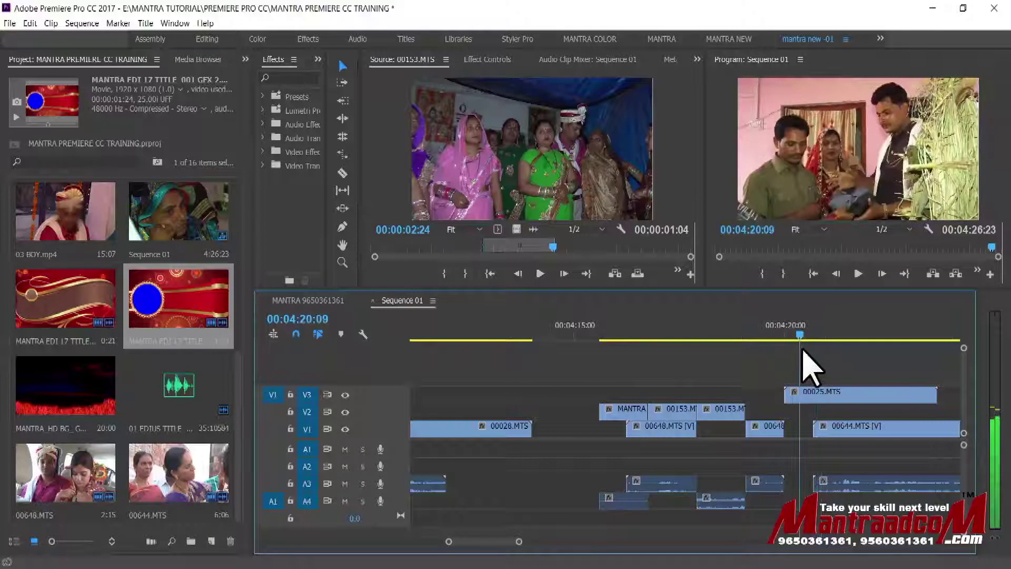
drag(224, 305, 811, 194)
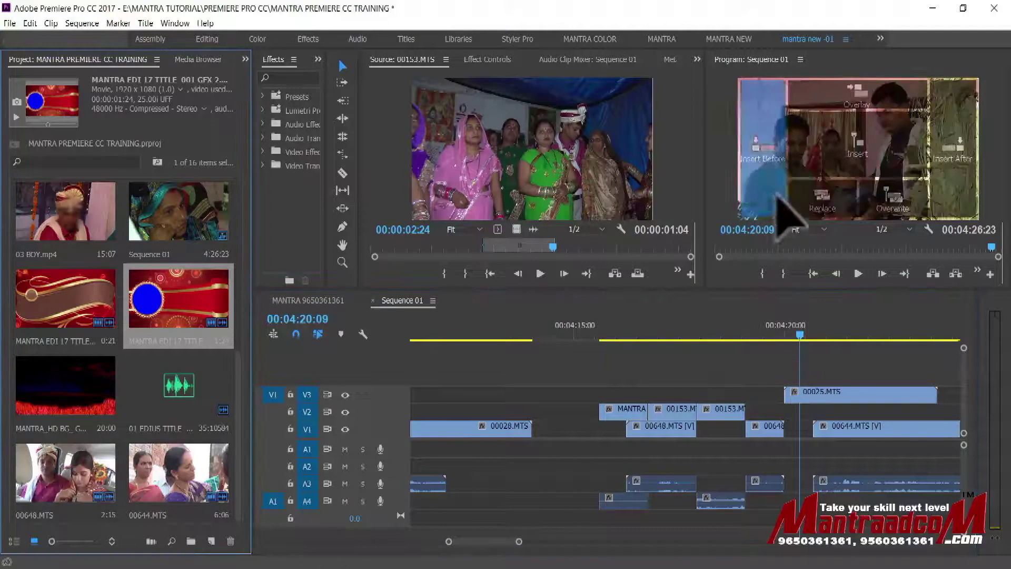
mouse_move(814, 337)
mouse_down()
mouse_move(870, 336)
mouse_move(794, 354)
mouse_up()
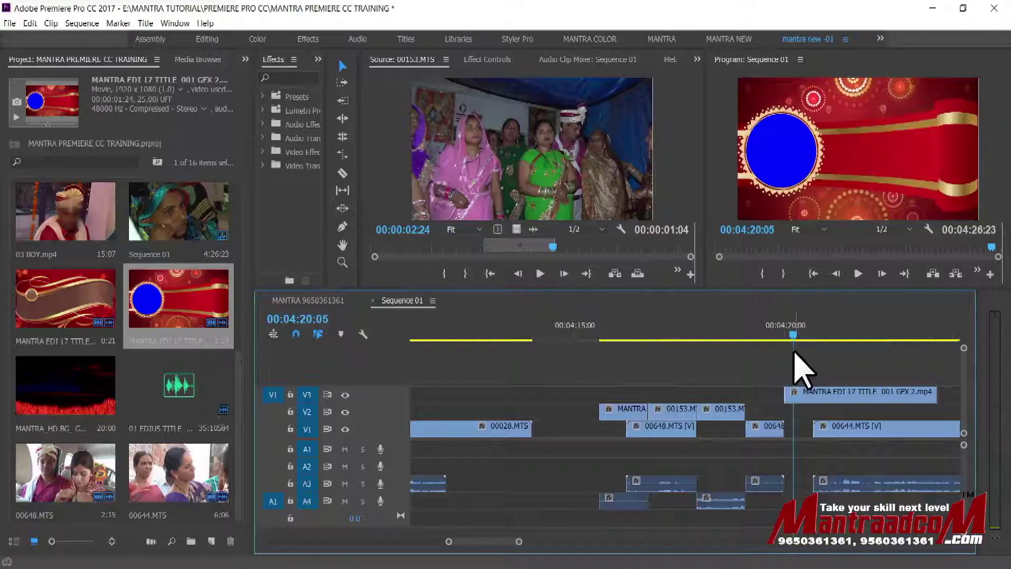
drag(794, 335, 804, 336)
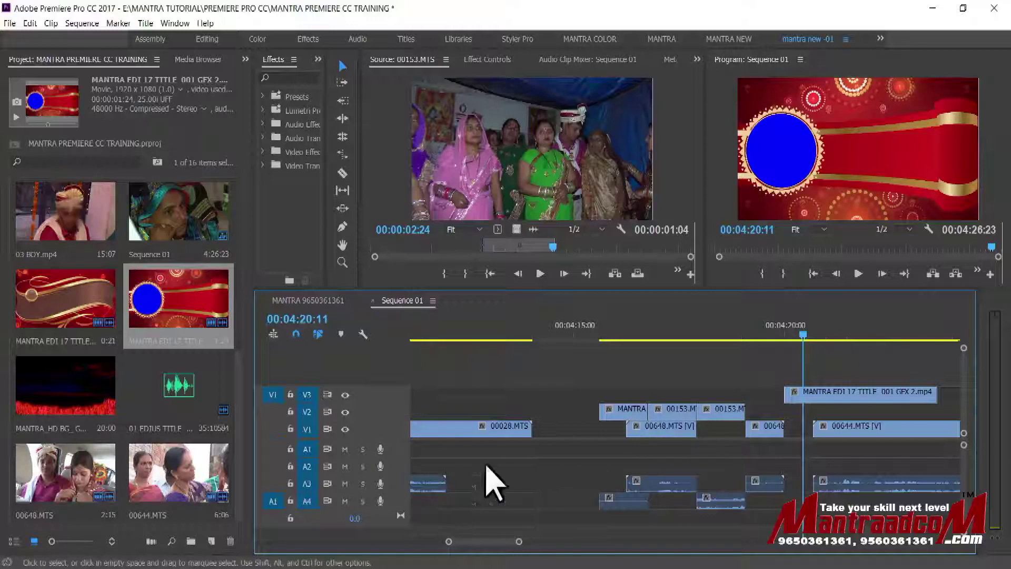
Delete the red title from V3 and move the playhead to 04:21:14.
click(915, 403)
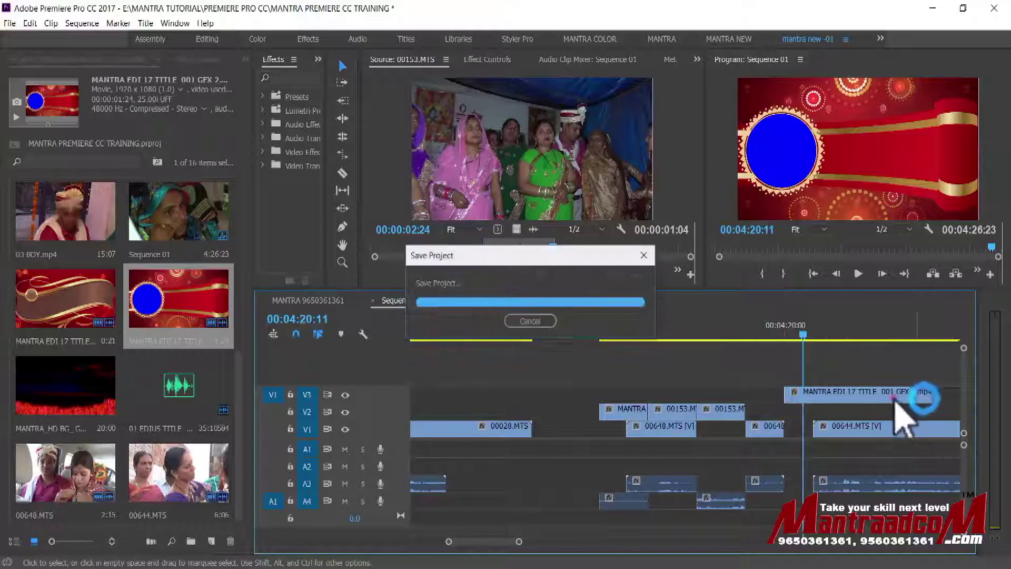
key(Delete)
click(851, 333)
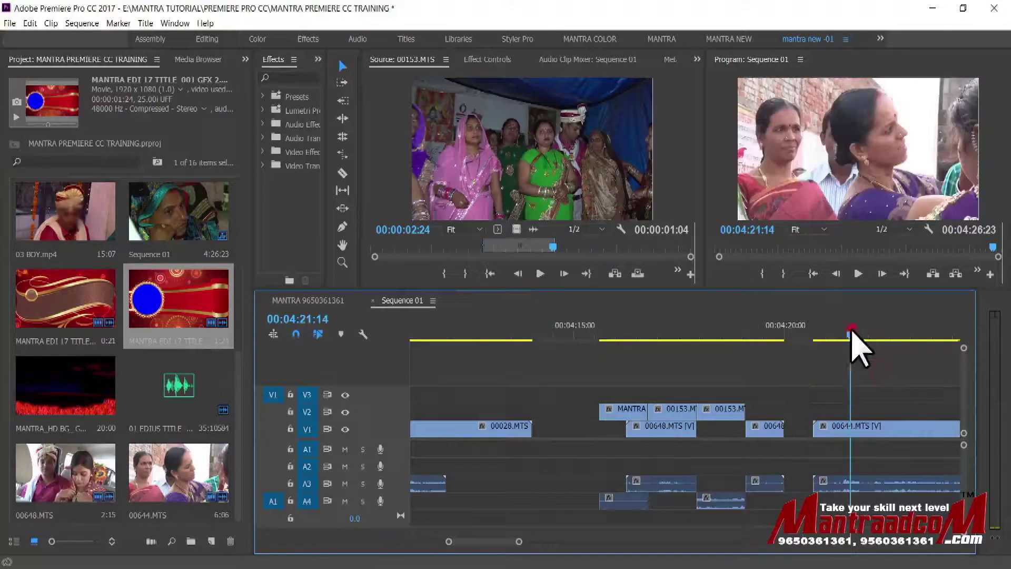
Patch source video to V1 and replace the last V1 clip with the red title.
click(273, 429)
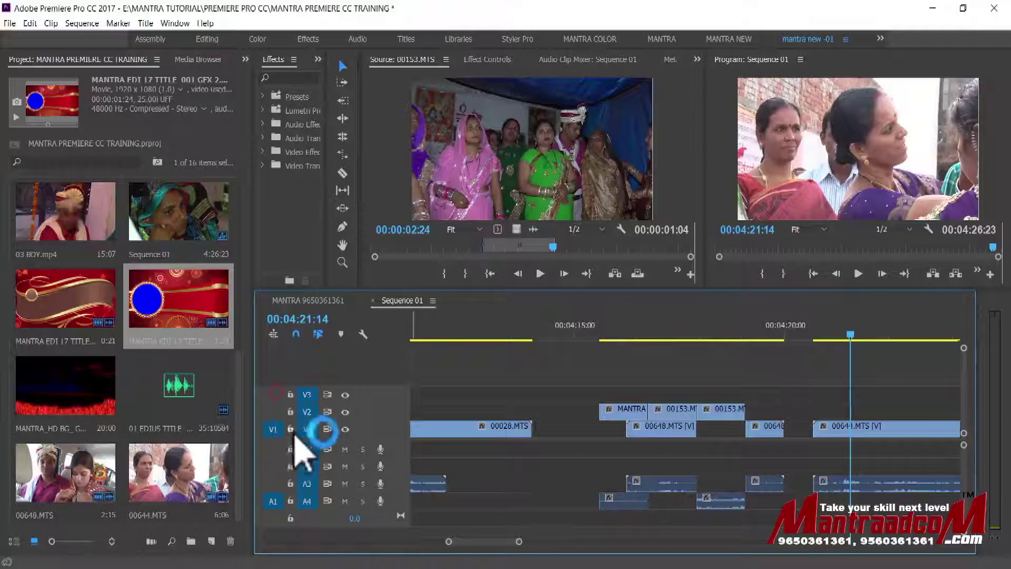
drag(232, 308, 832, 215)
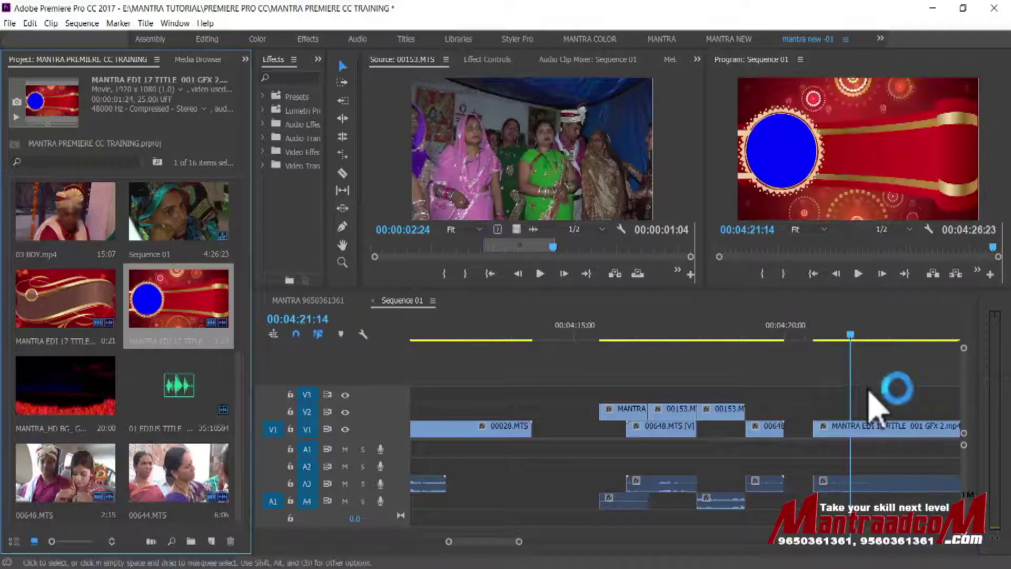
click(829, 336)
drag(829, 335, 882, 357)
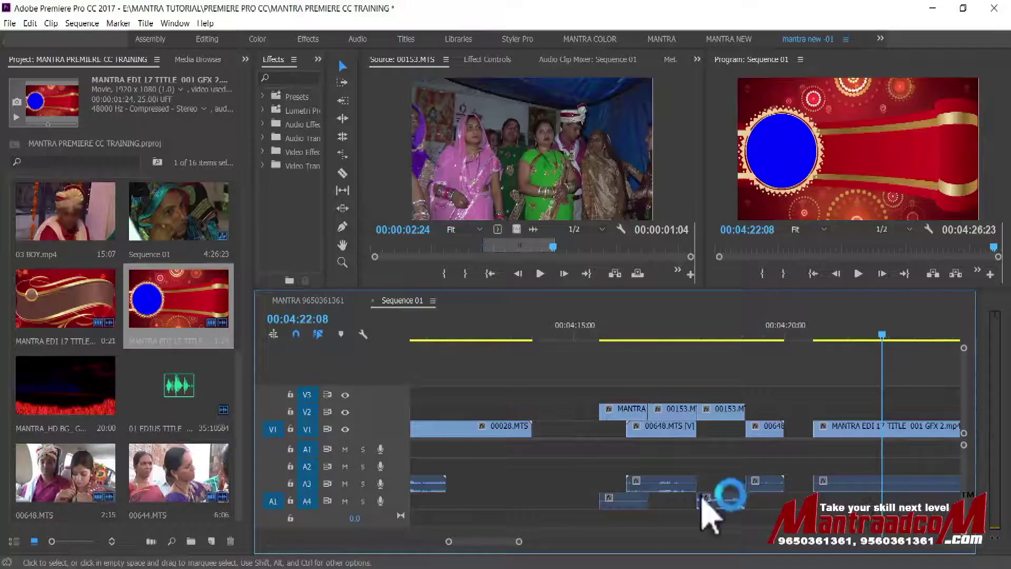
Move source audio patching from A3 to A4 and put clip 00644.MTS back at the end.
click(275, 495)
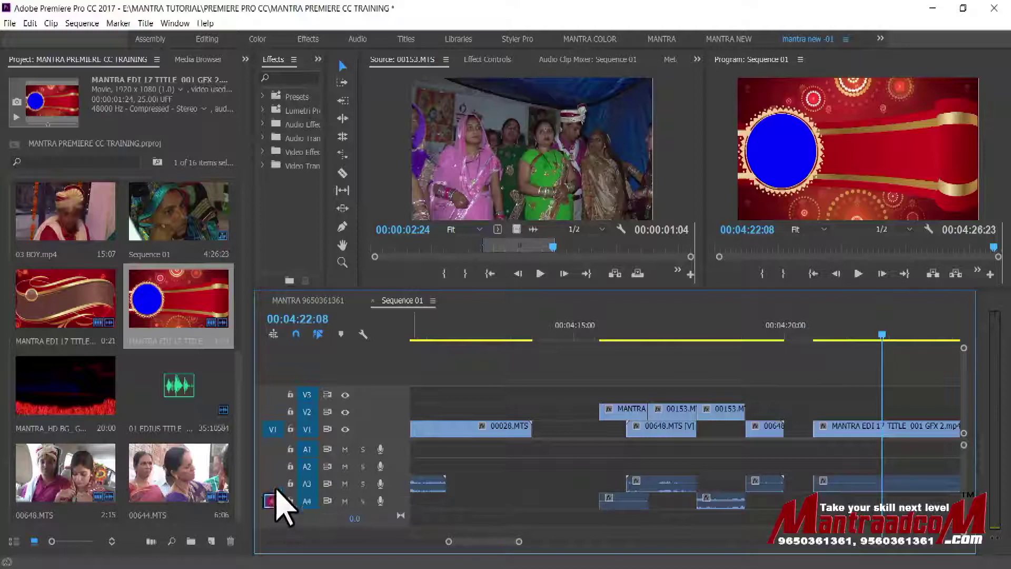
click(273, 484)
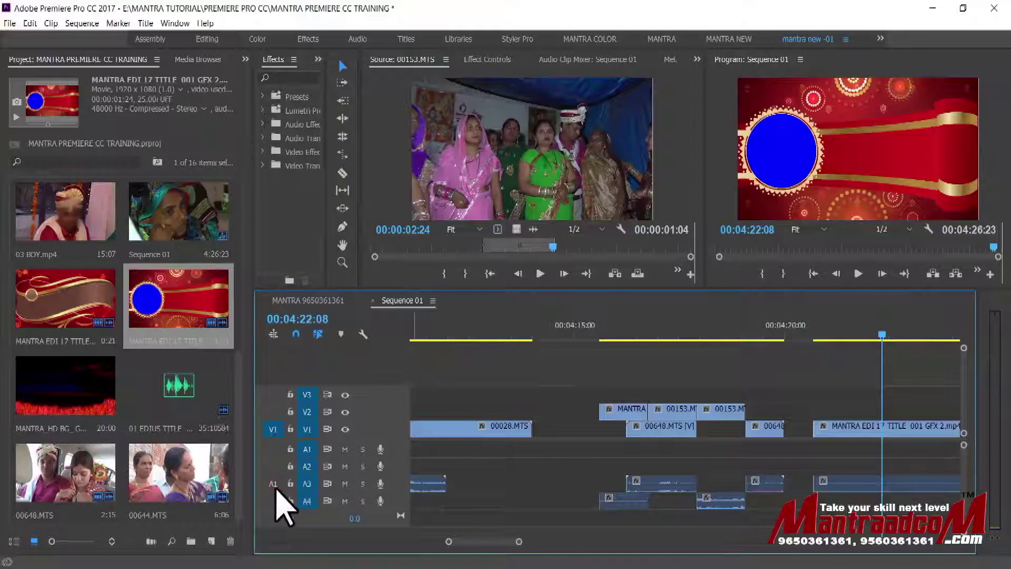
drag(179, 474, 824, 225)
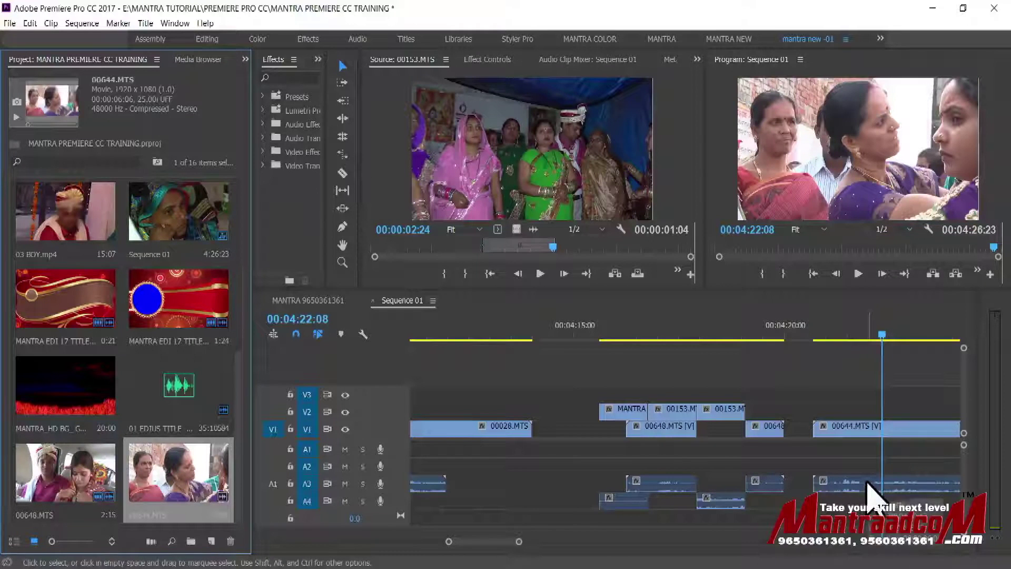
Move the playhead to 04:19:12 and patch source video to V1 and audio to A3.
click(273, 429)
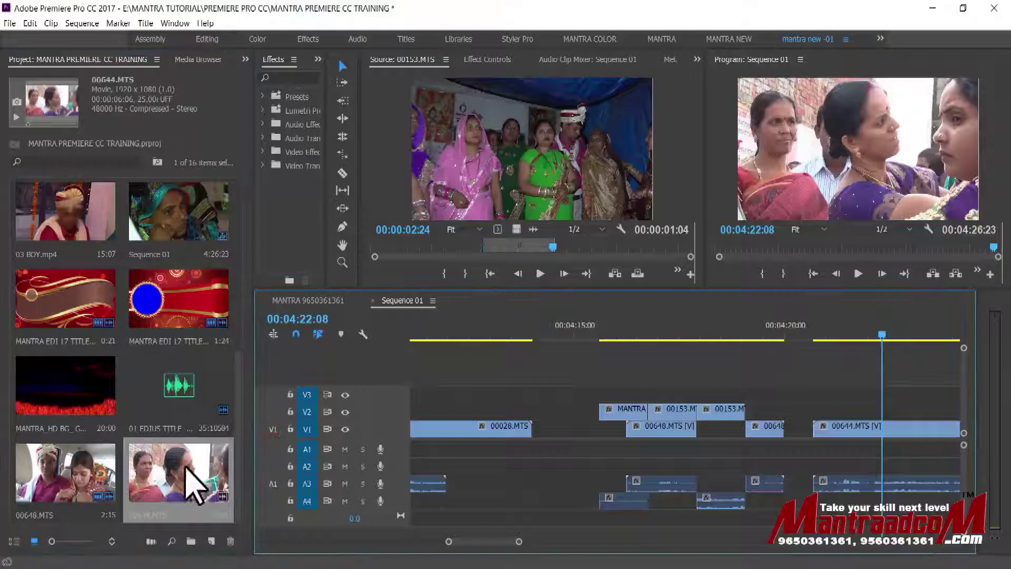
click(764, 318)
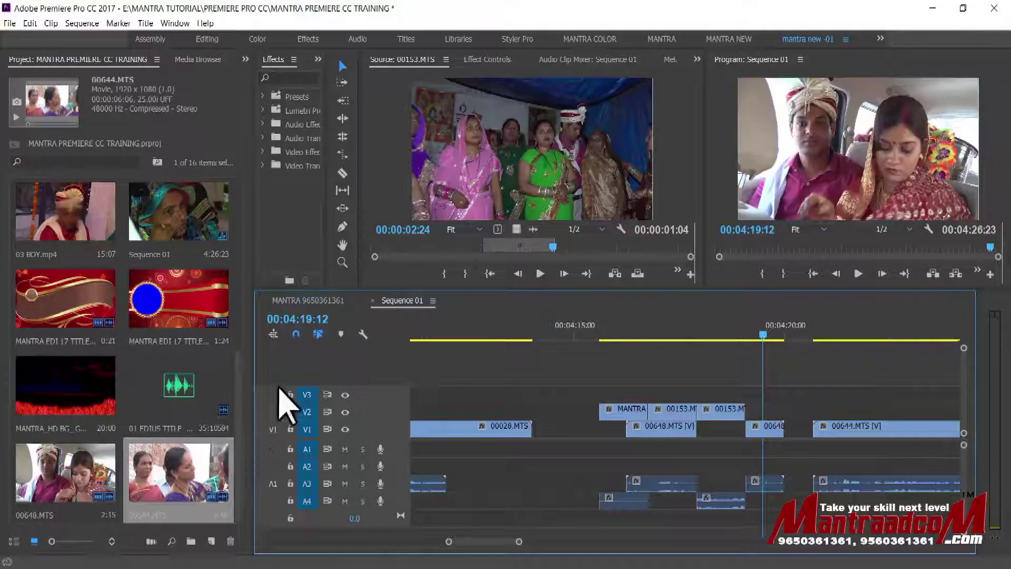
mouse_move(169, 303)
mouse_down()
mouse_move(802, 210)
mouse_move(766, 335)
mouse_up()
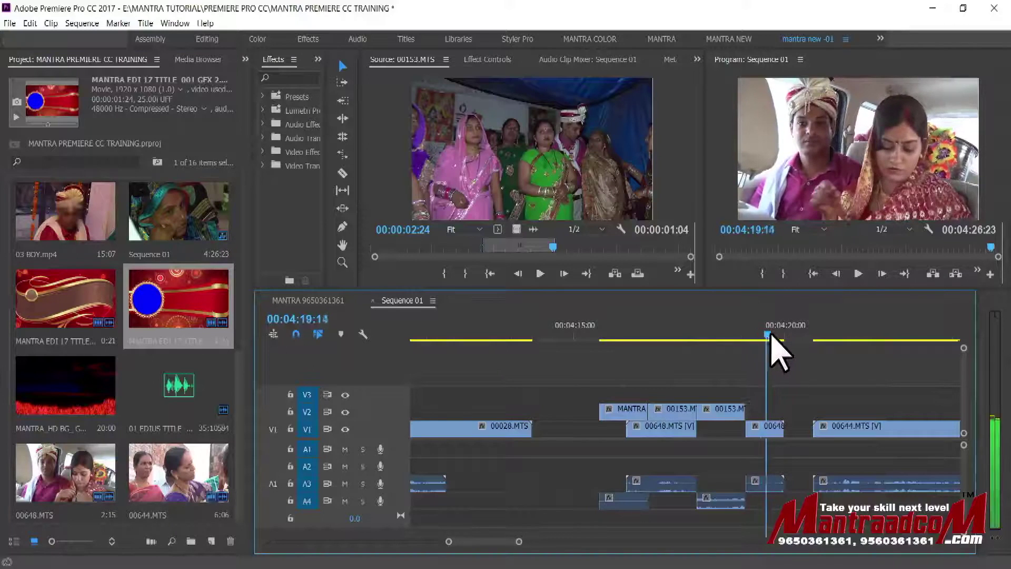
click(273, 429)
click(273, 483)
Replace the clip at the playhead with the title, undo it, then bring source clip 00153 over the Program monitor.
mouse_move(219, 332)
mouse_down()
mouse_move(810, 185)
mouse_move(811, 197)
mouse_up()
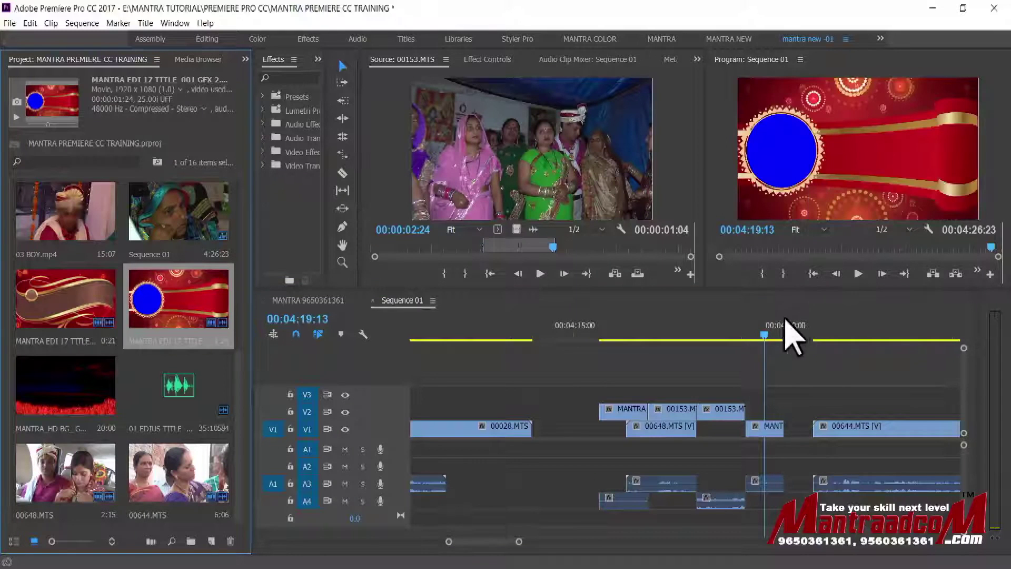
drag(760, 340, 767, 338)
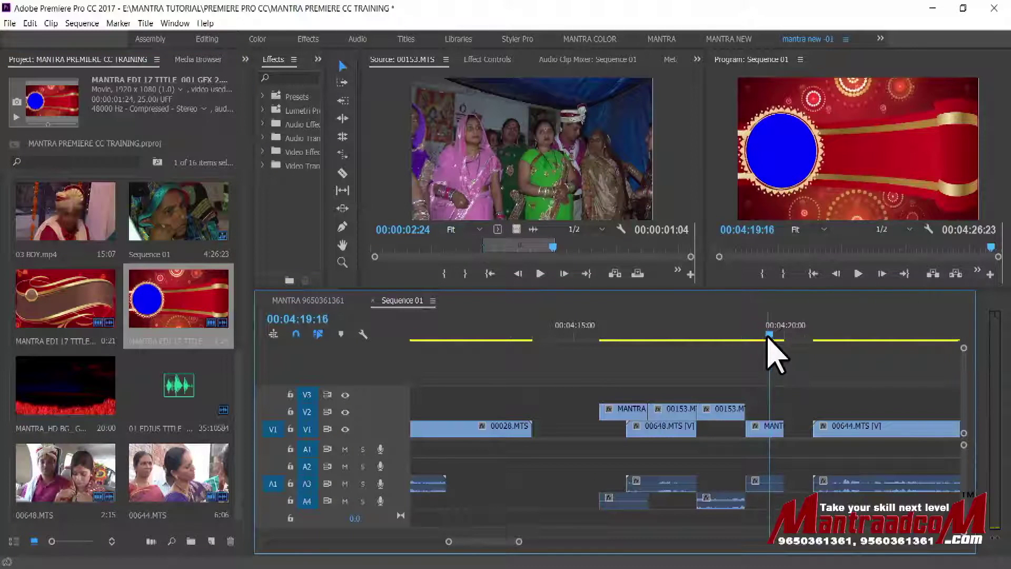
key(ctrl+z)
mouse_move(605, 180)
mouse_down()
mouse_move(754, 152)
mouse_move(876, 191)
mouse_up()
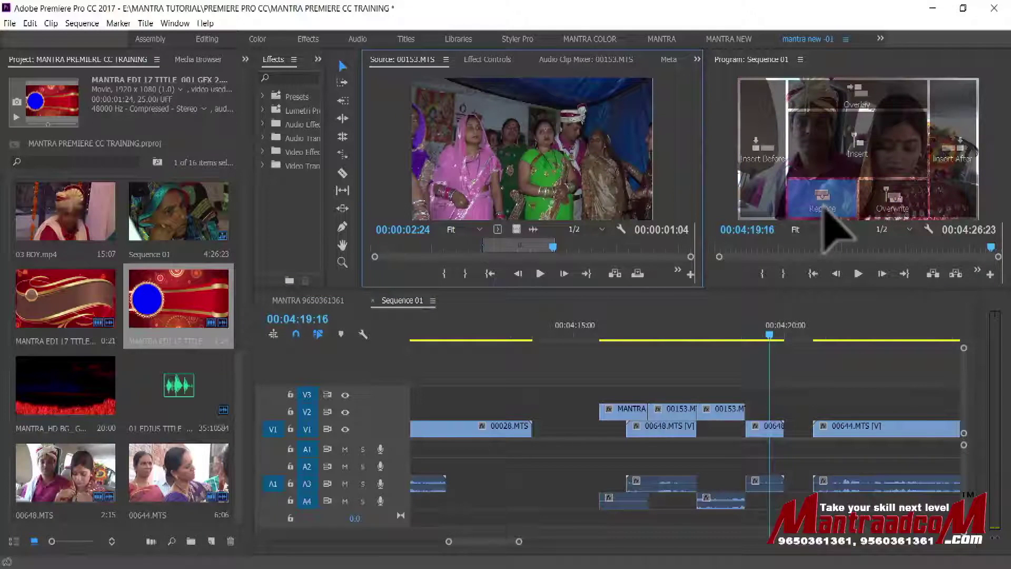
drag(824, 214, 480, 152)
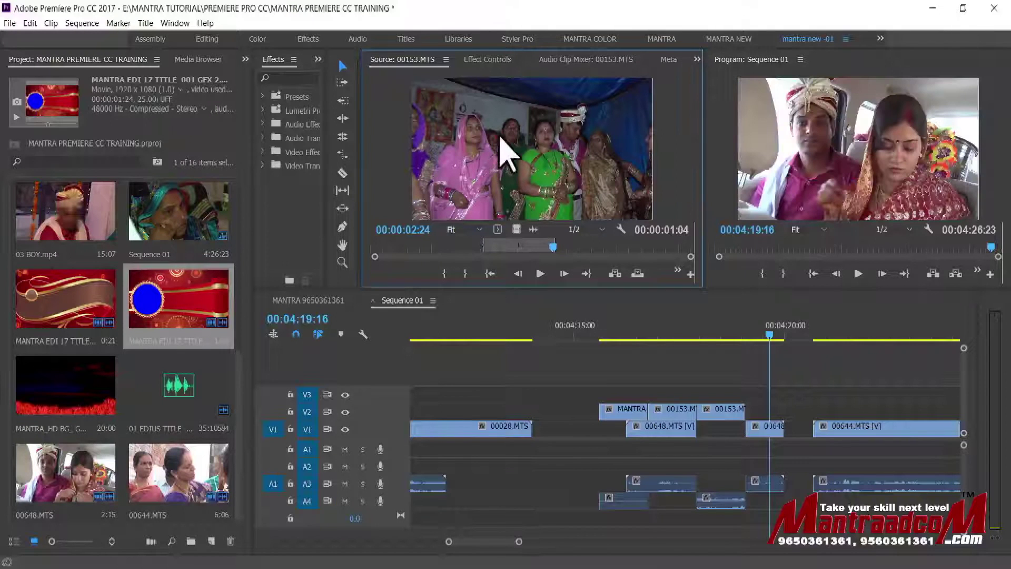
mouse_move(637, 150)
mouse_down()
mouse_move(868, 180)
mouse_move(859, 109)
mouse_up()
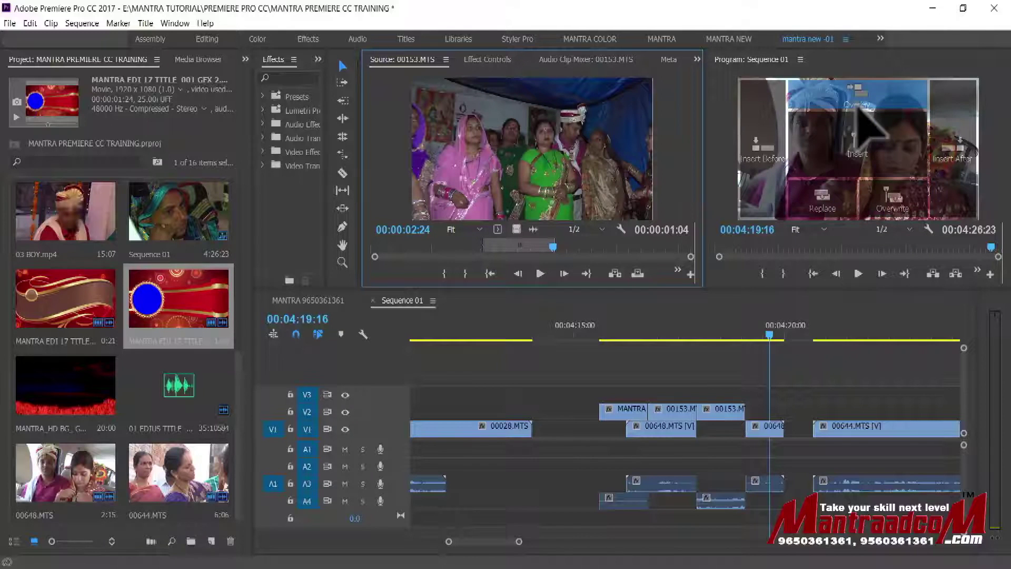